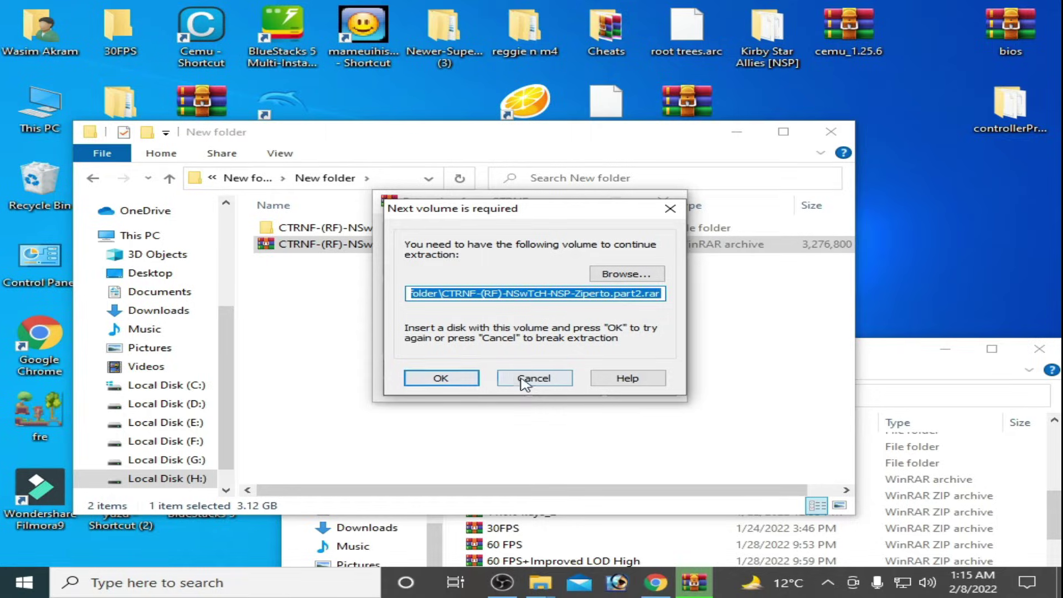
Cancel the WinRAR extraction that is waiting for the missing part2 volume.
left_click(525, 381)
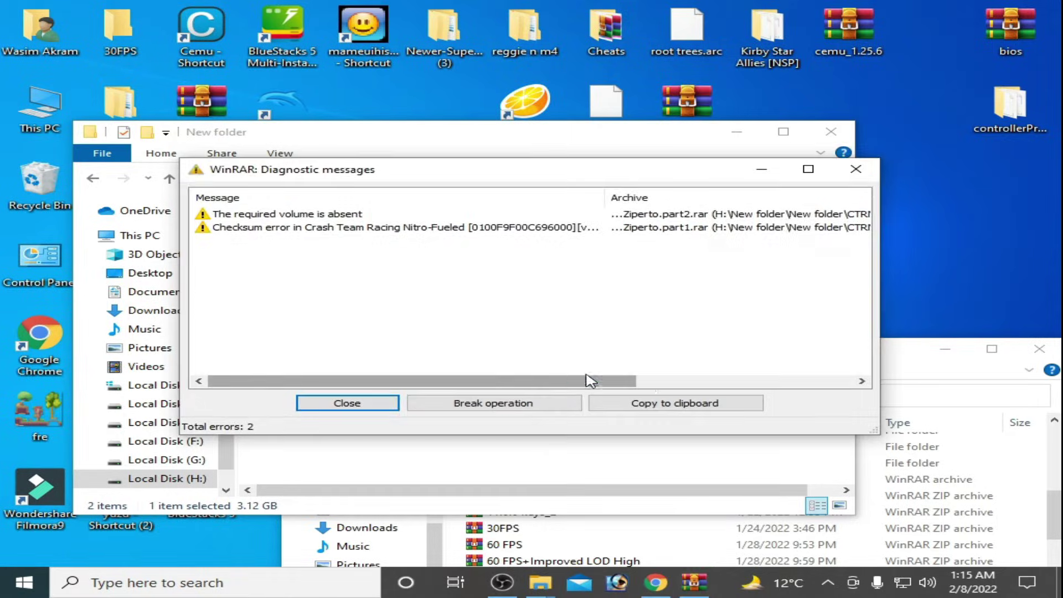
Close WinRAR's diagnostic messages and delete the incomplete extracted folder.
left_click(857, 169)
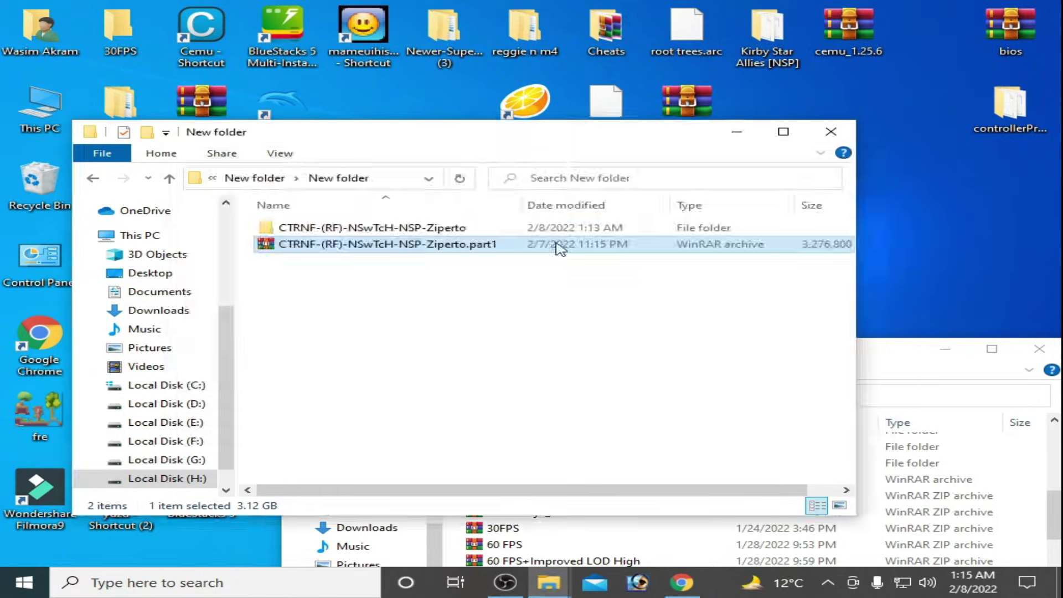
left_click(343, 233)
right_click(342, 237)
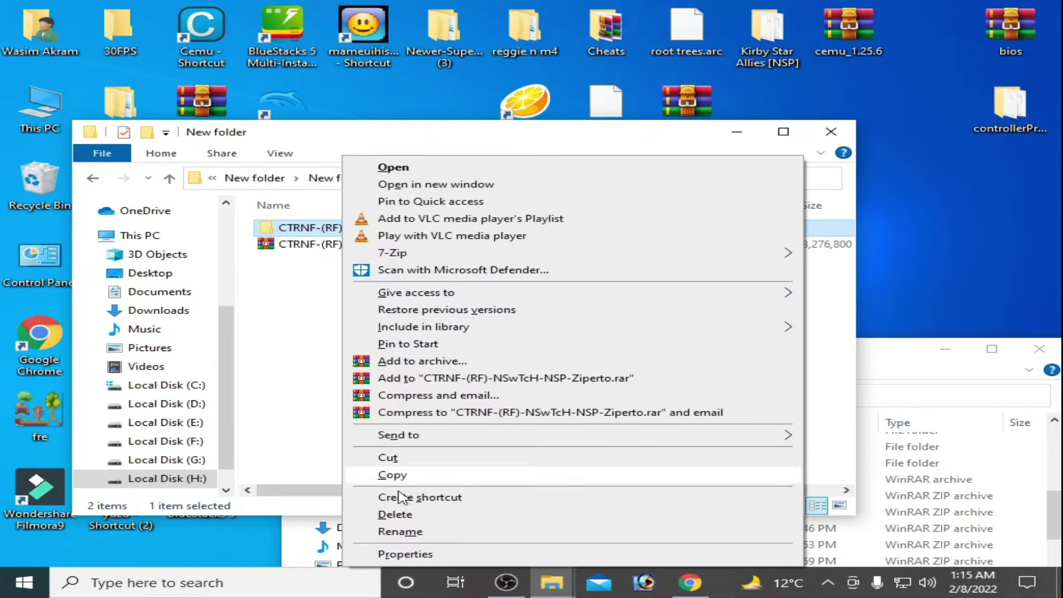
left_click(337, 303)
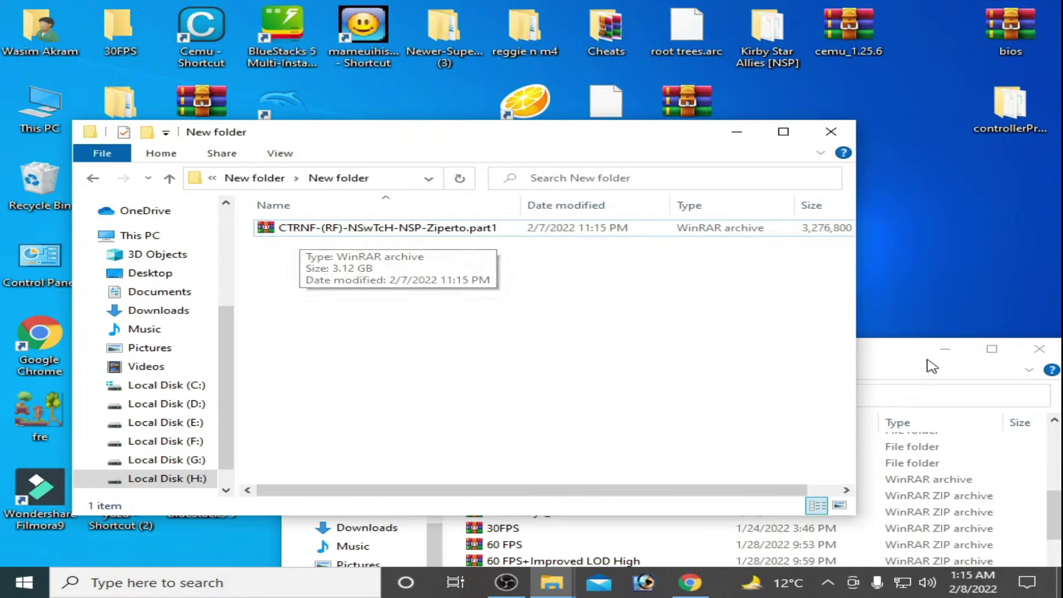
Move the part2 volume from Compressed into New folder beside part1.
left_click_drag(883, 353, 799, 115)
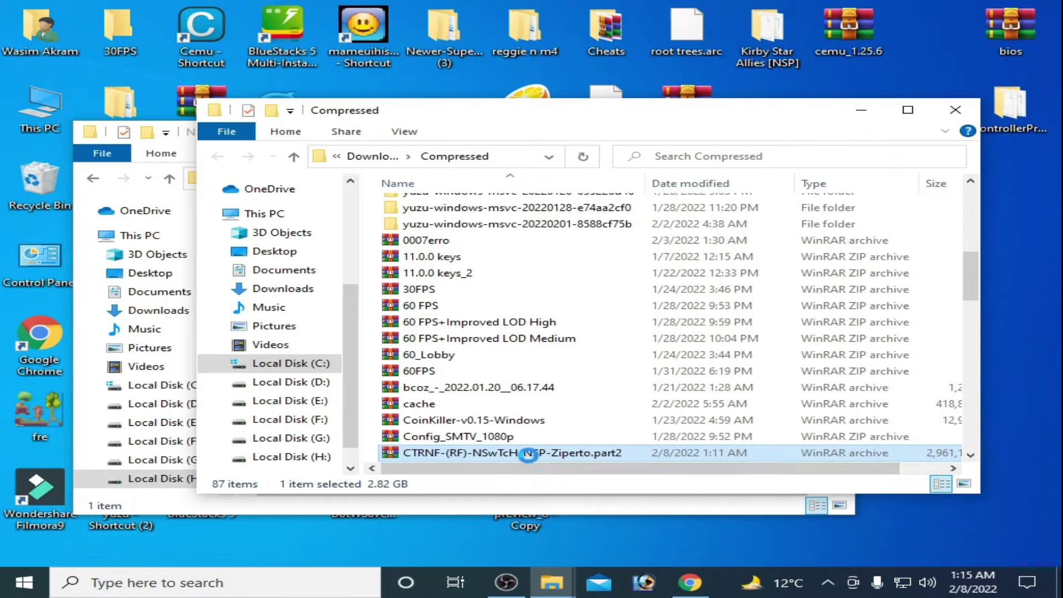
right_click(529, 455)
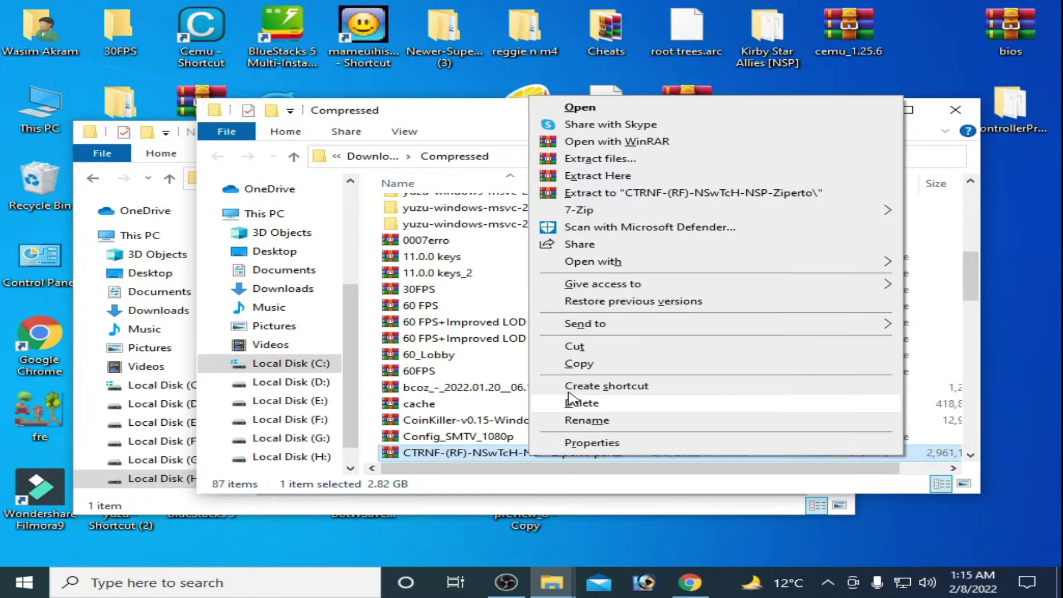
left_click(581, 341)
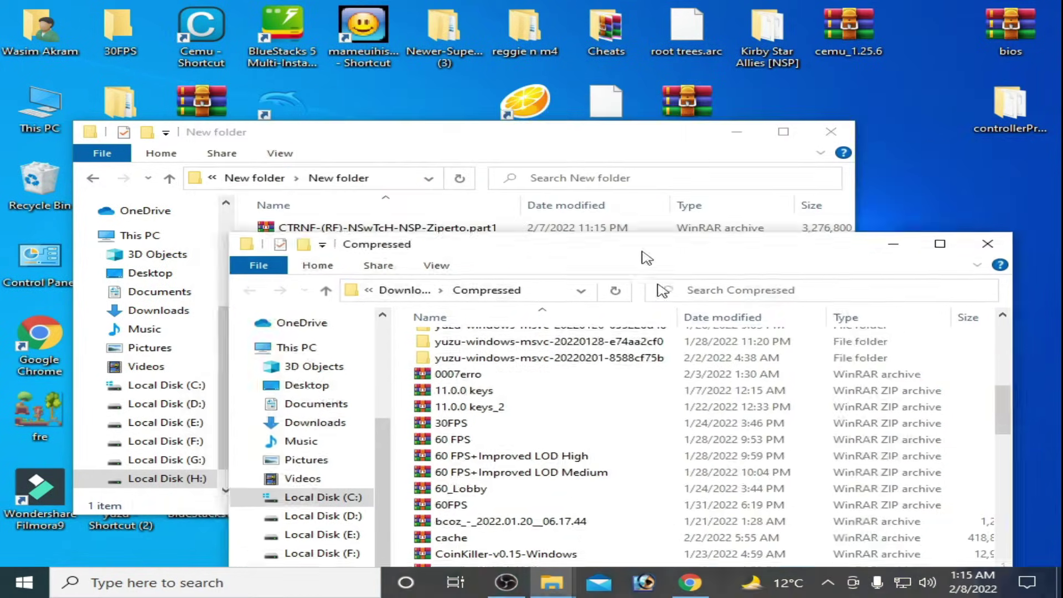
left_click_drag(615, 124, 728, 448)
left_click(419, 312)
right_click(420, 311)
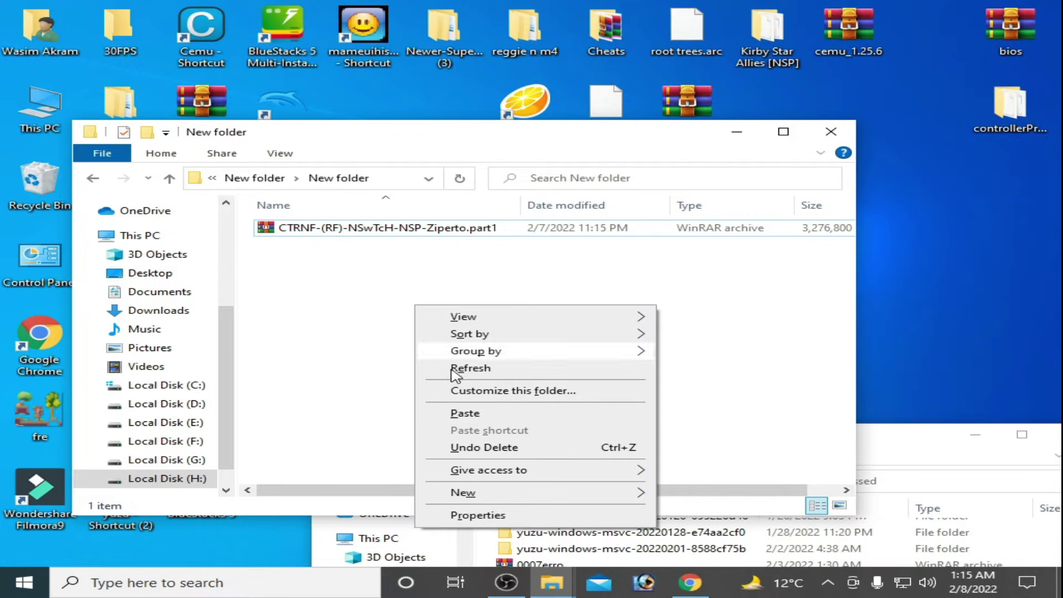
left_click(482, 412)
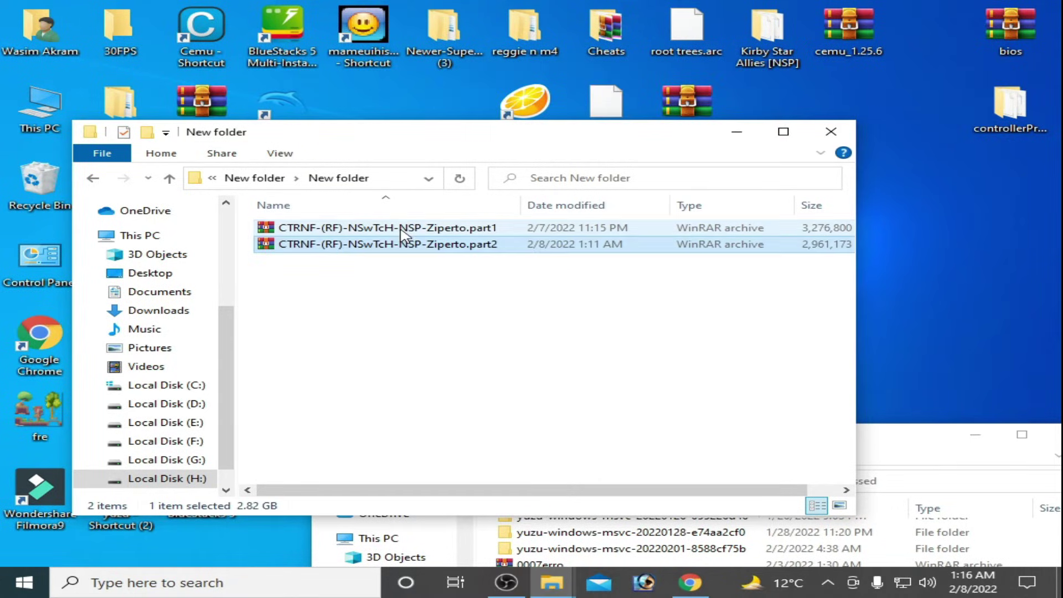
Extract part1 and part2 with WinRAR into the CTRNF-(RF)-NSwTcH-NSP-Ziperto folder.
left_click(401, 231)
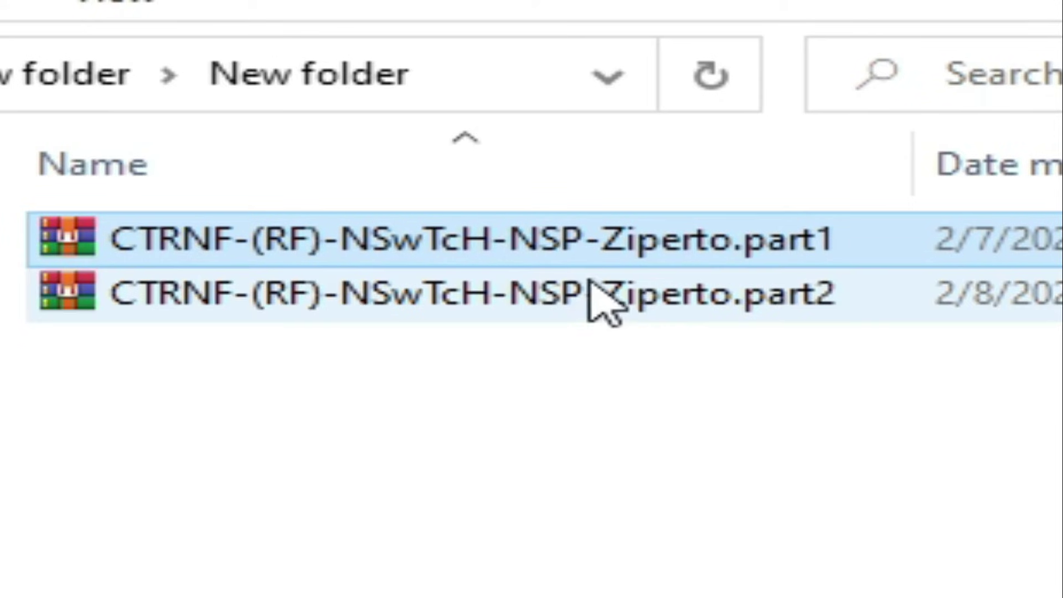
left_click(581, 301)
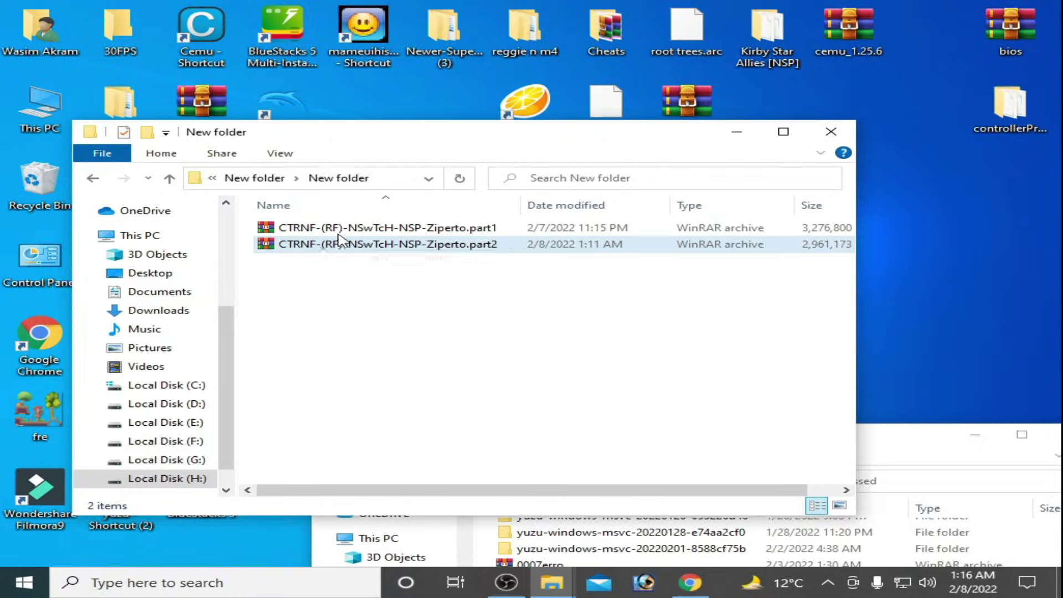
mouse_move(341, 240)
left_mouse_down()
mouse_move(309, 275)
mouse_move(370, 223)
left_mouse_up()
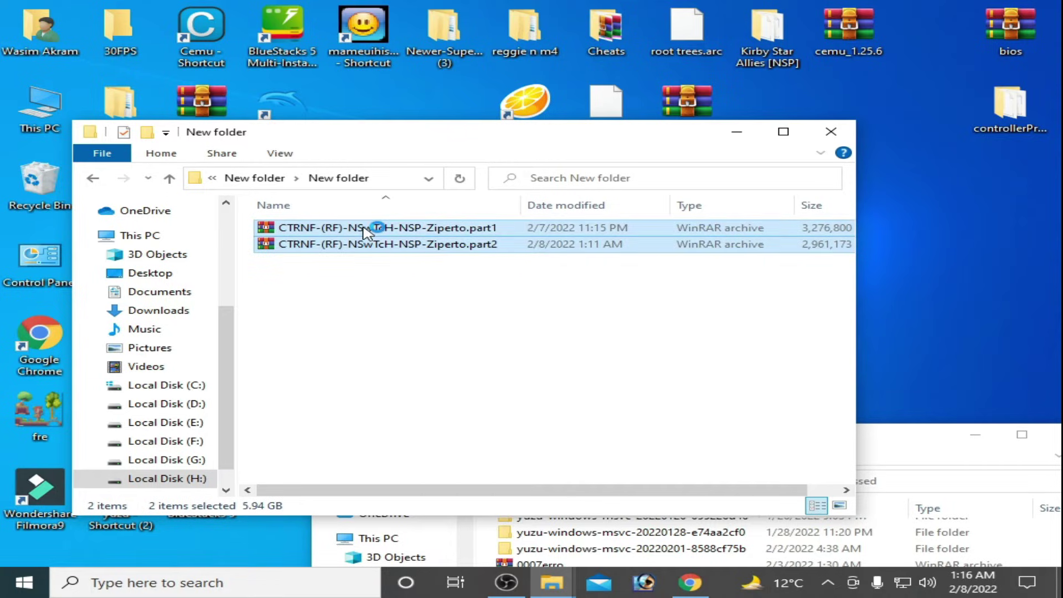
right_click(370, 223)
left_click(413, 362)
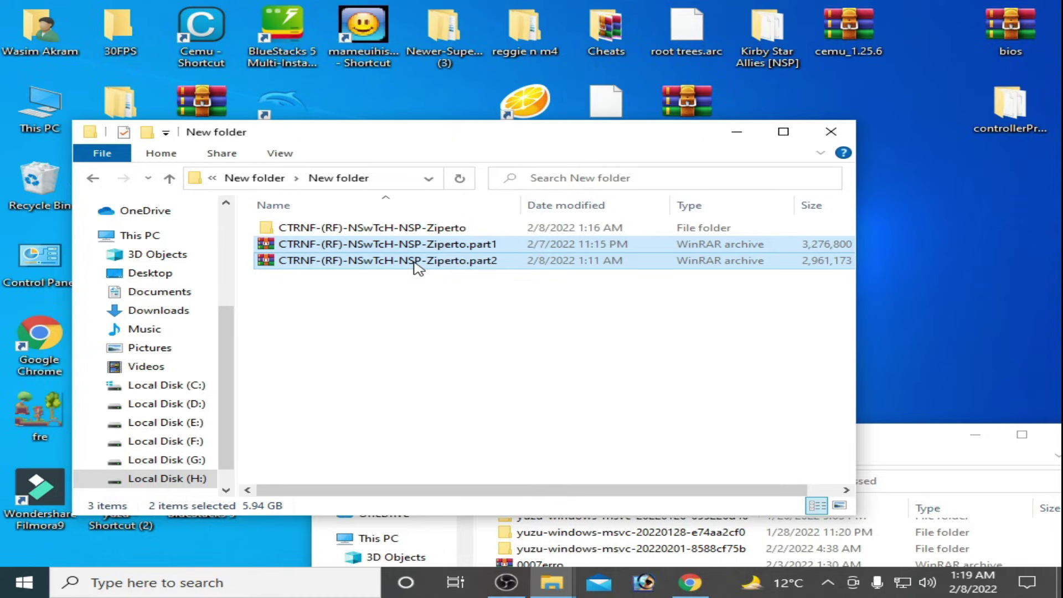
double_click(403, 229)
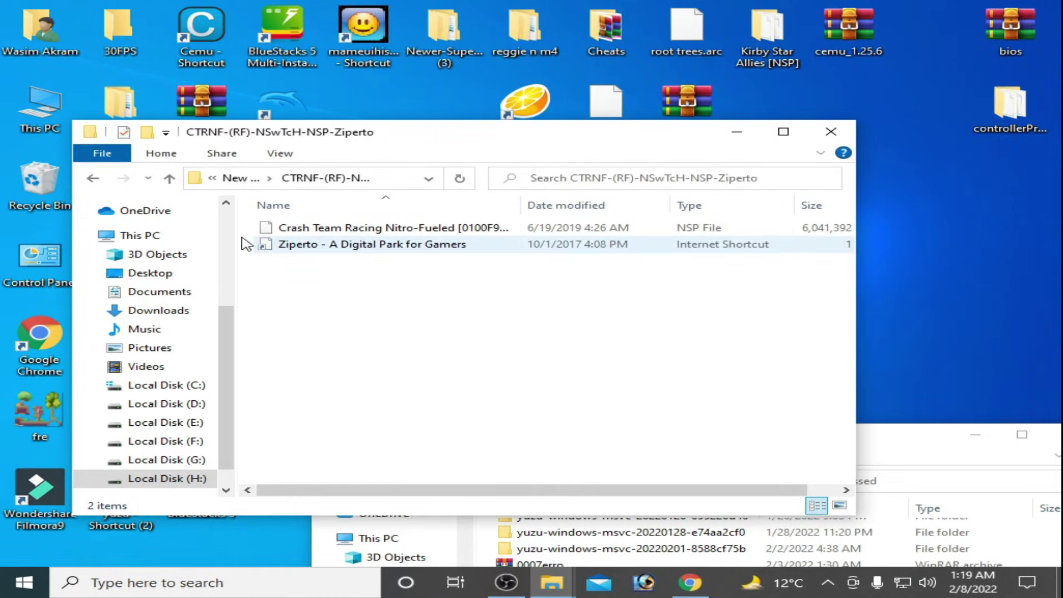
left_click(95, 181)
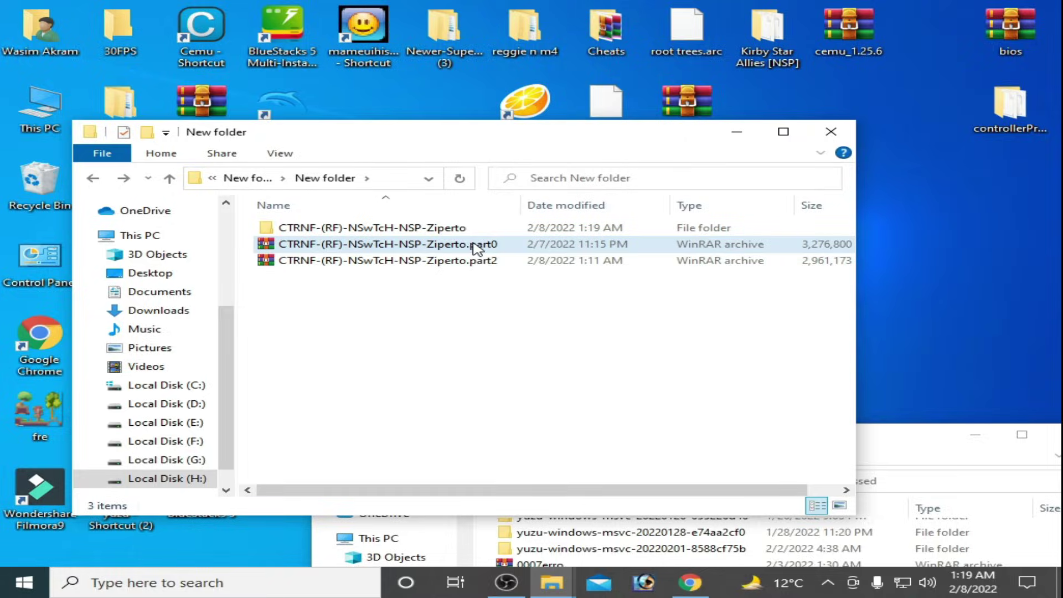
Rename the part0 archive volume back to part1.
right_click(475, 246)
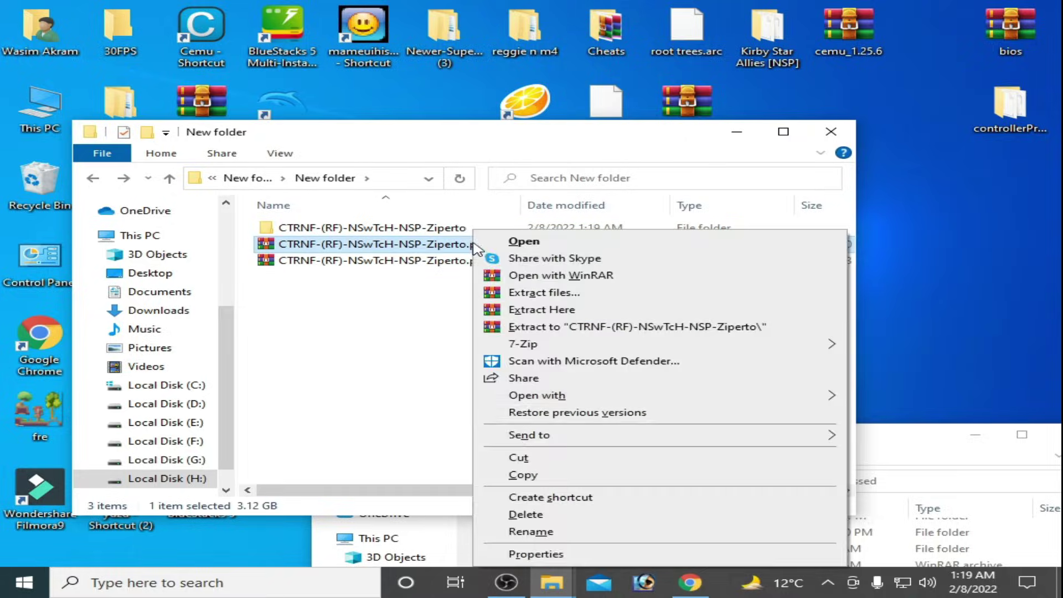
left_click(530, 532)
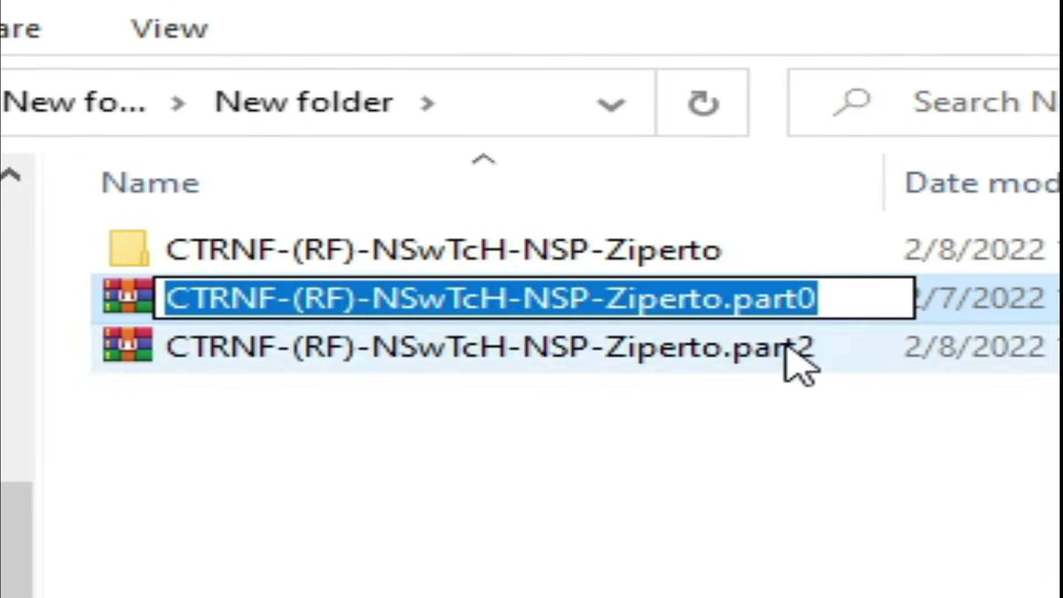
left_click(833, 298)
type("1")
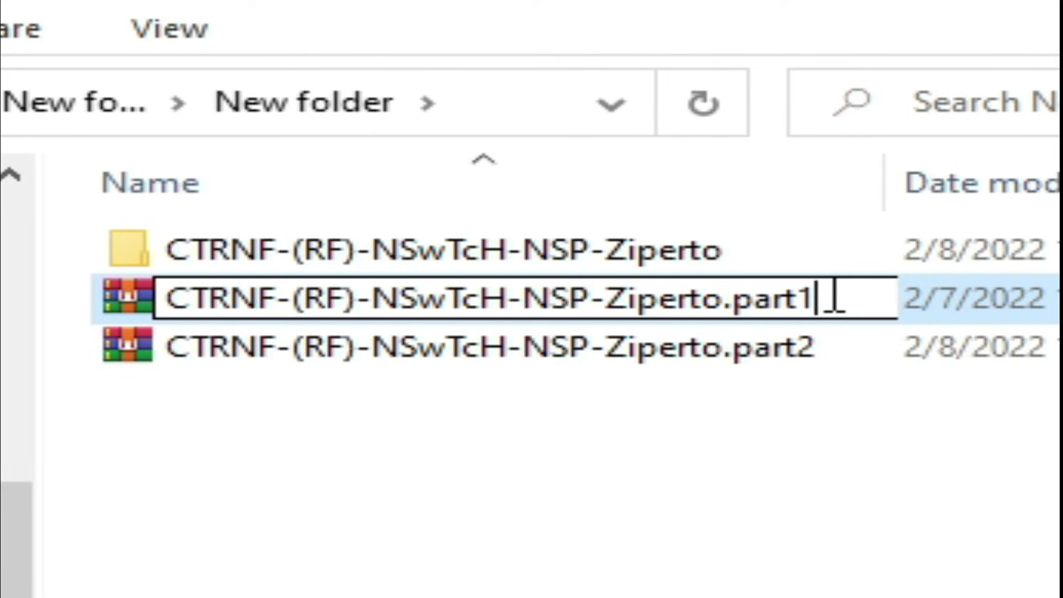
left_click(687, 532)
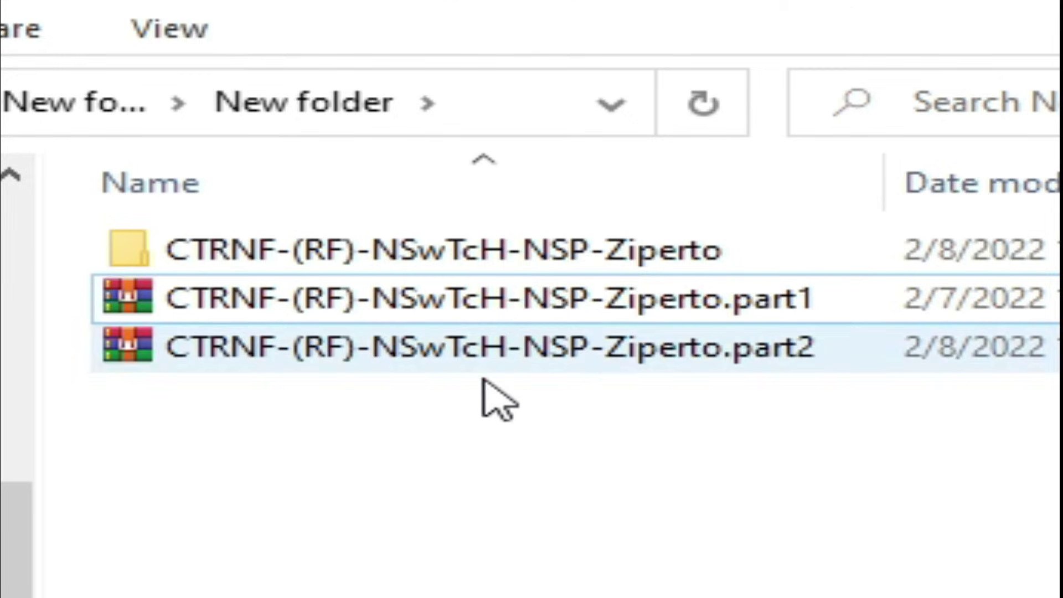